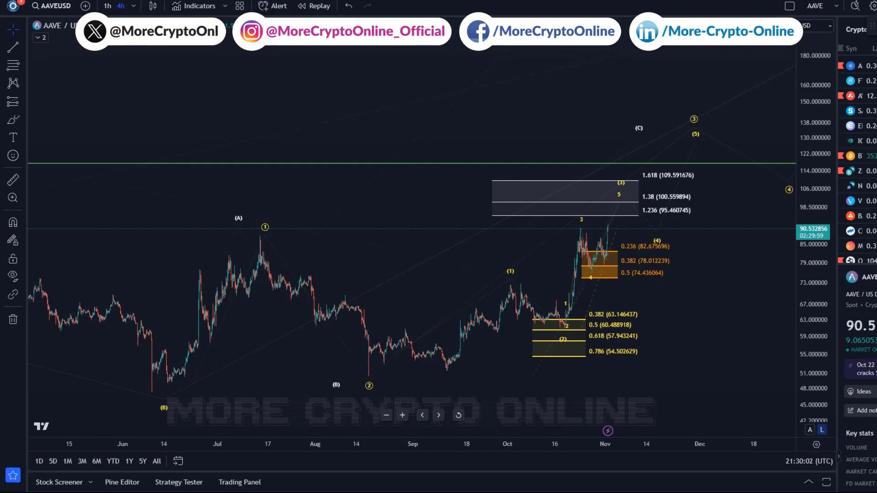
Step: Centre the October–November rally and open the trend-based Fib extension's settings
left_click_drag(581, 212, 358, 253)
scroll(357, 254, "up", 3)
left_click_drag(437, 319, 636, 317)
scroll(636, 317, "up", 3)
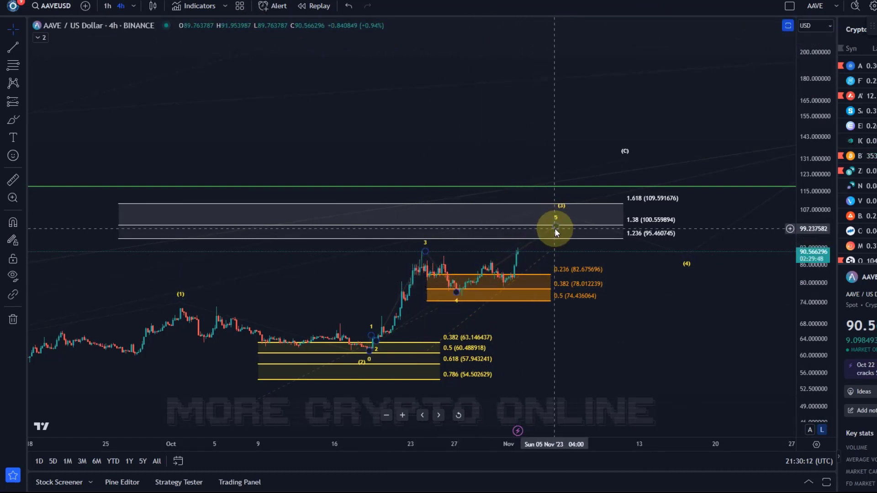
scroll(330, 211, "down", 3)
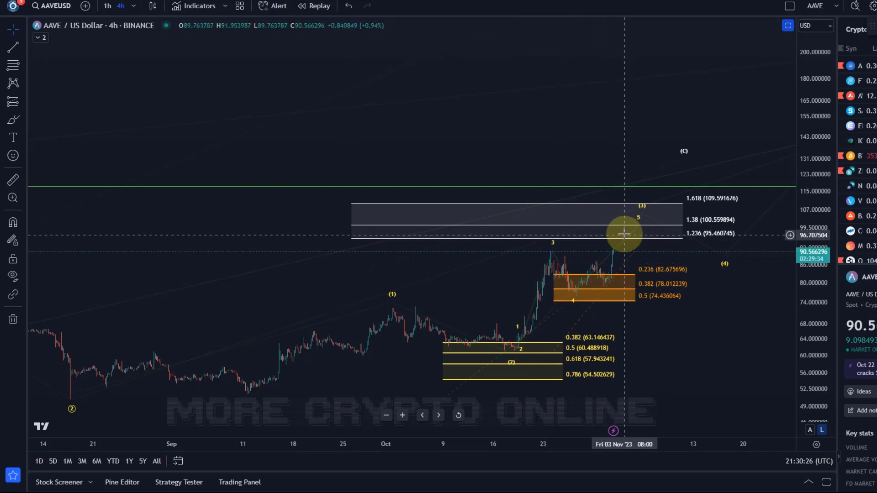
left_click_drag(695, 340, 483, 237)
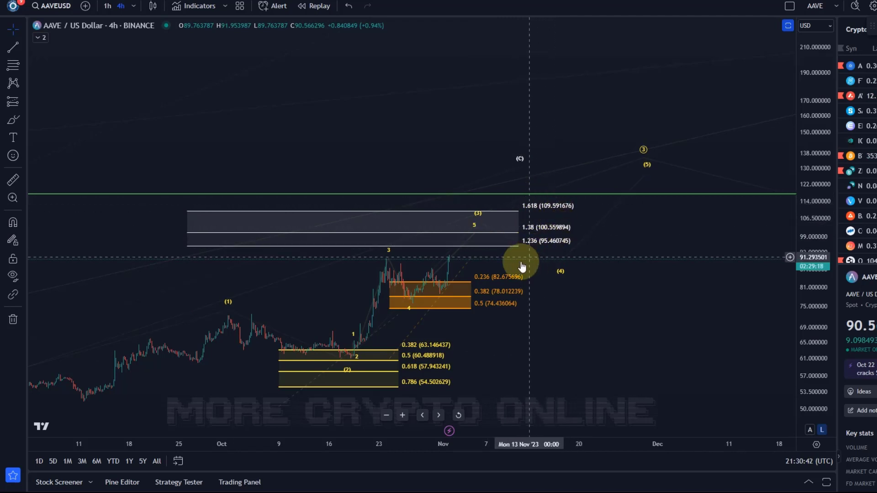
left_click(555, 250)
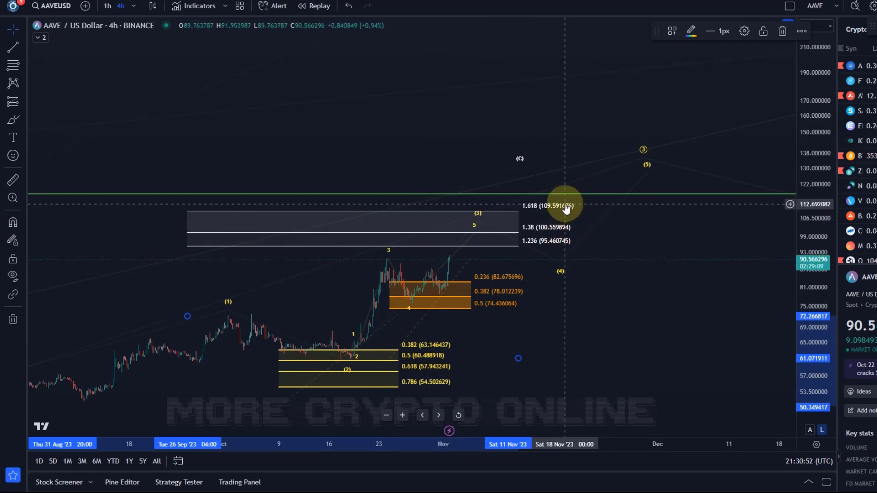
left_click(738, 33)
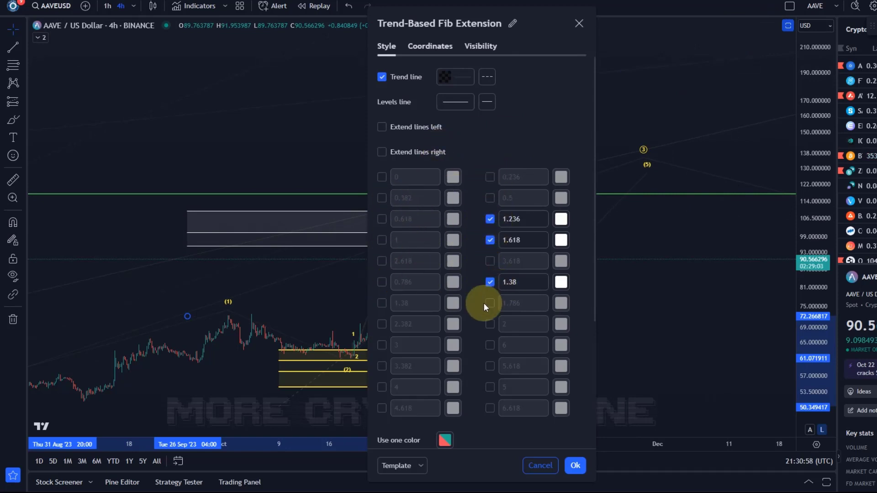
Step: Enable the 1.786 and 2 extension levels and apply the change
left_click(491, 326)
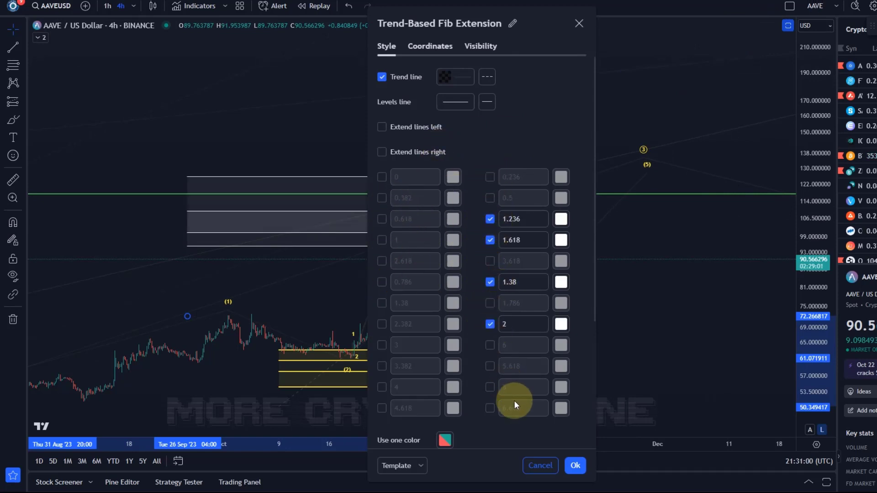
left_click(575, 467)
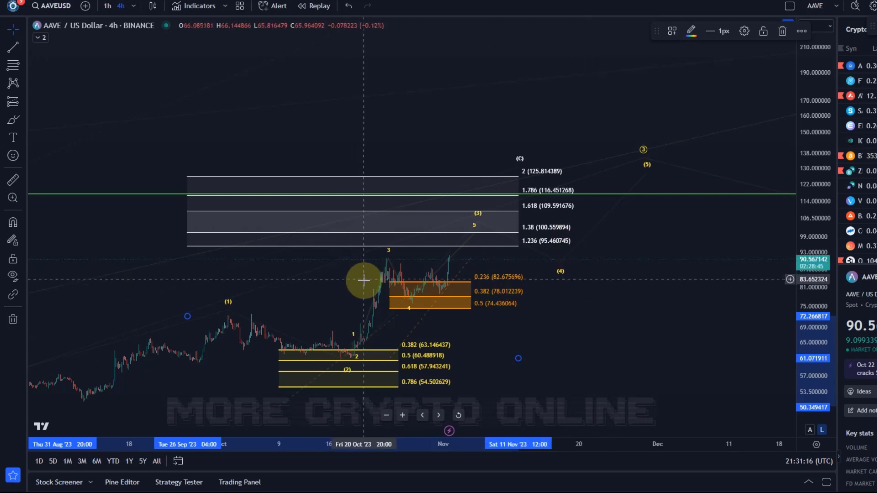
Step: Raise wave 5 toward 110, reposition the projected (4) and (5) points, and lift the larger-degree (5)
mouse_move(488, 228)
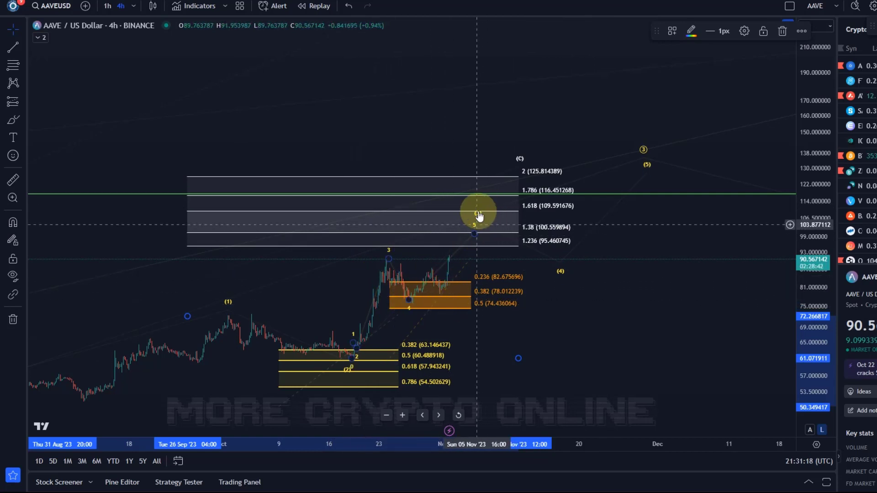
left_click_drag(474, 234, 466, 192)
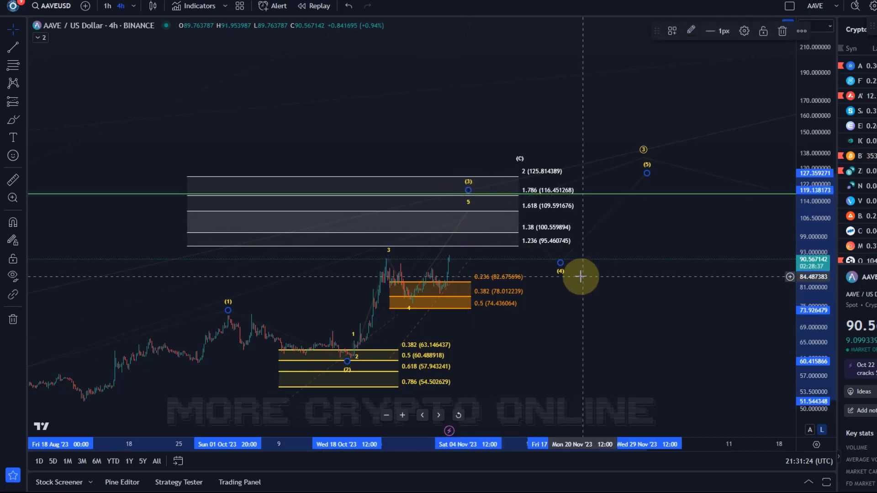
mouse_move(561, 263)
left_mouse_down()
mouse_move(571, 231)
mouse_move(538, 256)
mouse_move(563, 247)
left_mouse_up()
mouse_move(648, 177)
left_mouse_down()
mouse_move(637, 177)
mouse_move(634, 149)
mouse_move(634, 174)
mouse_move(640, 166)
left_mouse_up()
left_click_drag(664, 203, 333, 291)
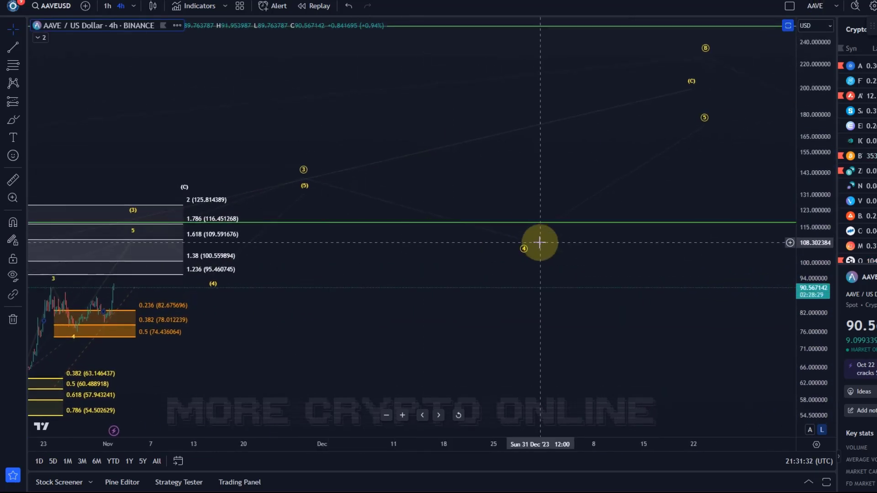
mouse_move(707, 127)
left_mouse_down()
mouse_move(689, 103)
mouse_move(697, 67)
mouse_move(702, 76)
left_mouse_up()
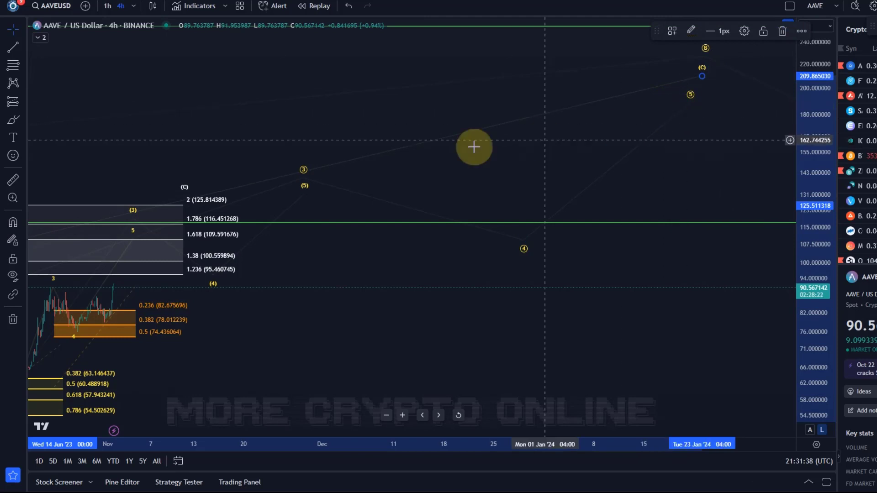
scroll(409, 176, "left", 5)
mouse_move(526, 289)
left_mouse_down()
mouse_move(655, 256)
mouse_move(728, 221)
left_mouse_up()
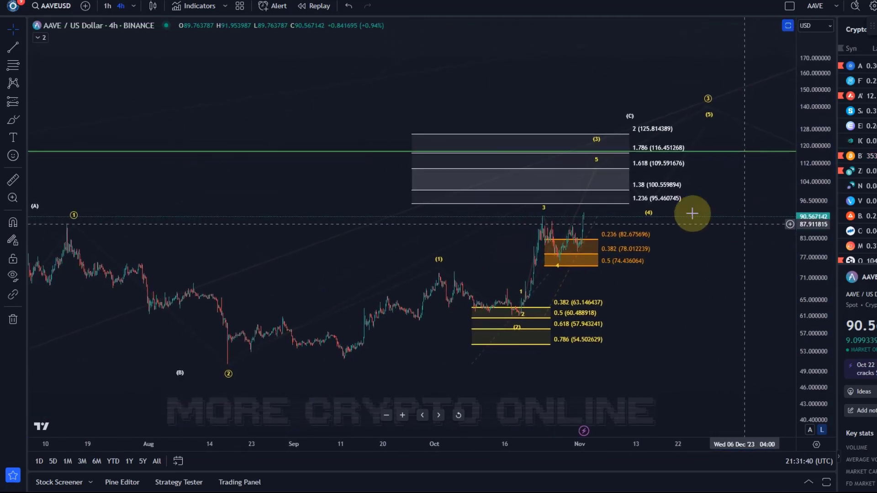
left_click(545, 218)
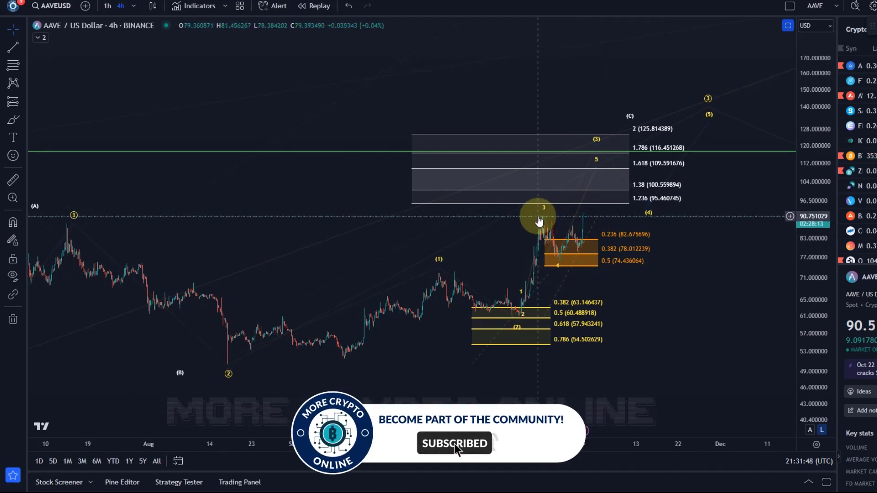
left_click(542, 218)
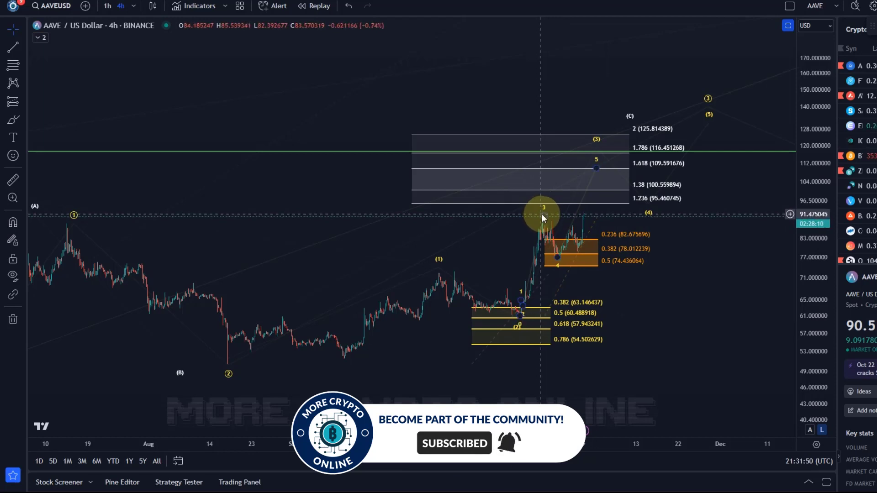
left_click_drag(636, 219, 603, 270)
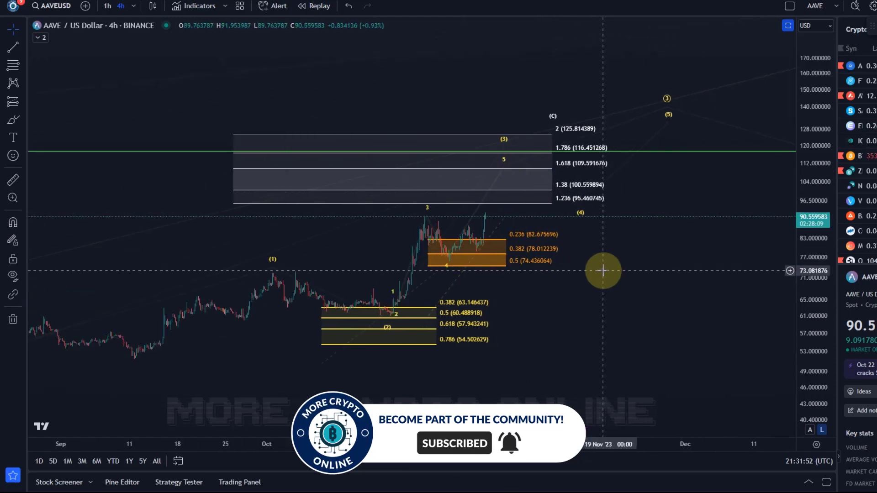
scroll(747, 254, "up", 5)
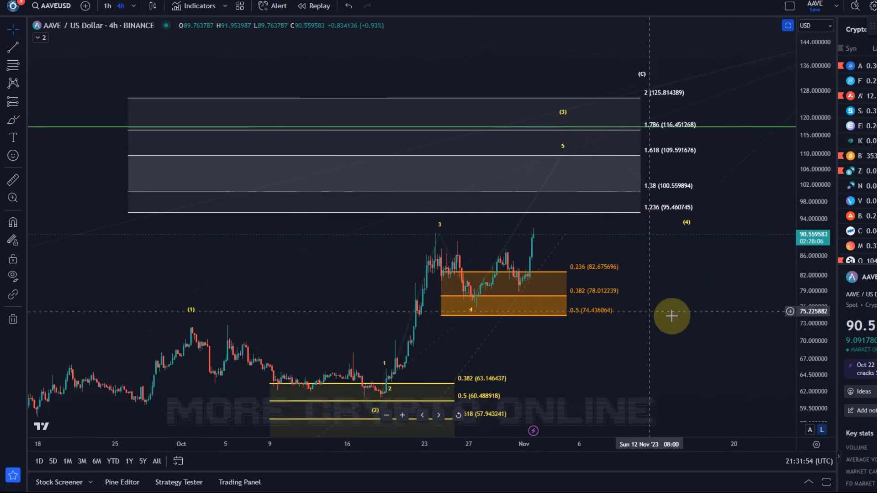
left_click_drag(653, 311, 690, 335)
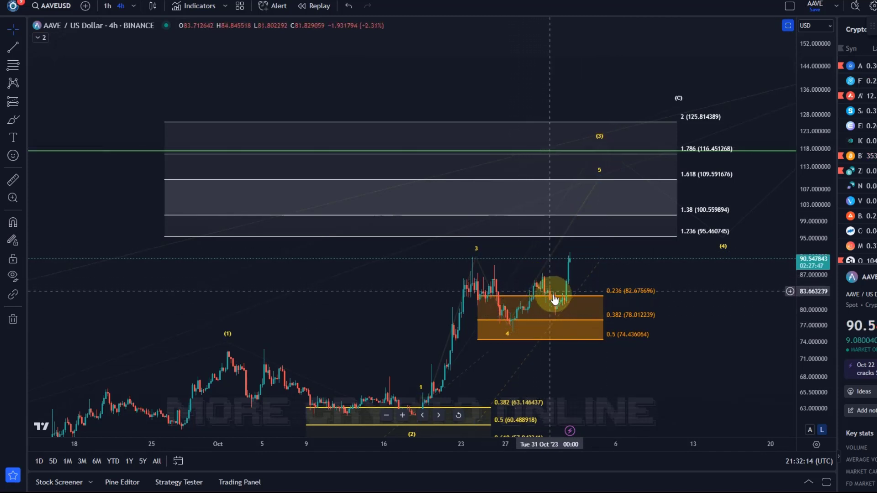
left_click(23, 73)
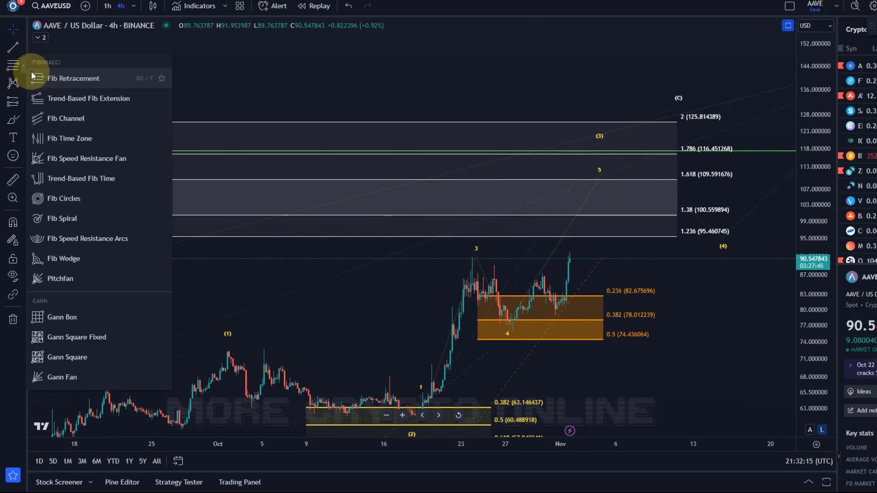
left_click(58, 97)
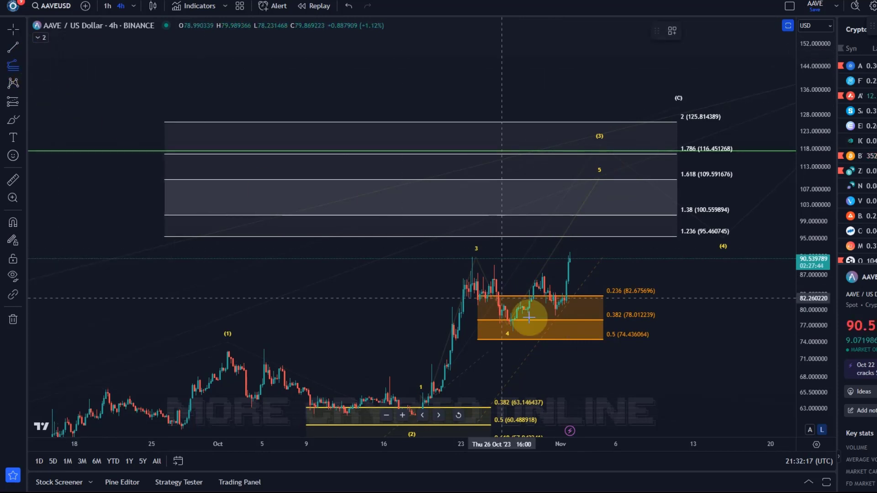
left_click(503, 330)
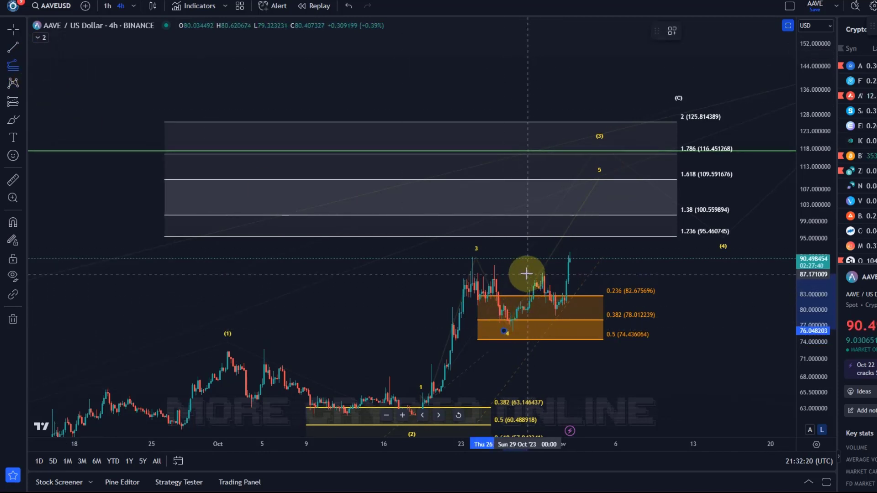
left_click(526, 273)
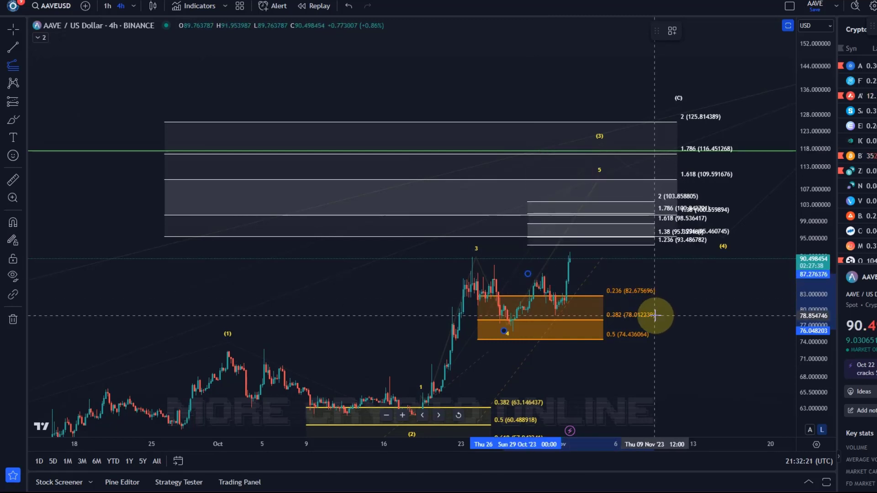
left_click(654, 315)
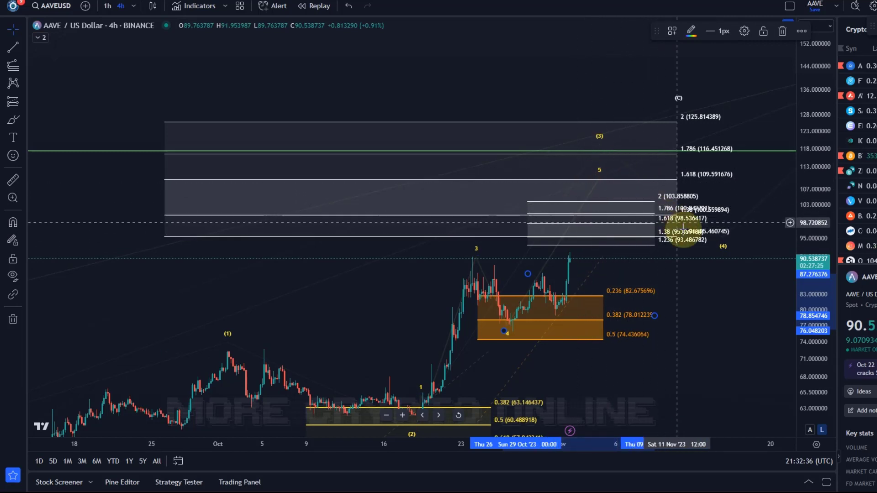
key("Delete")
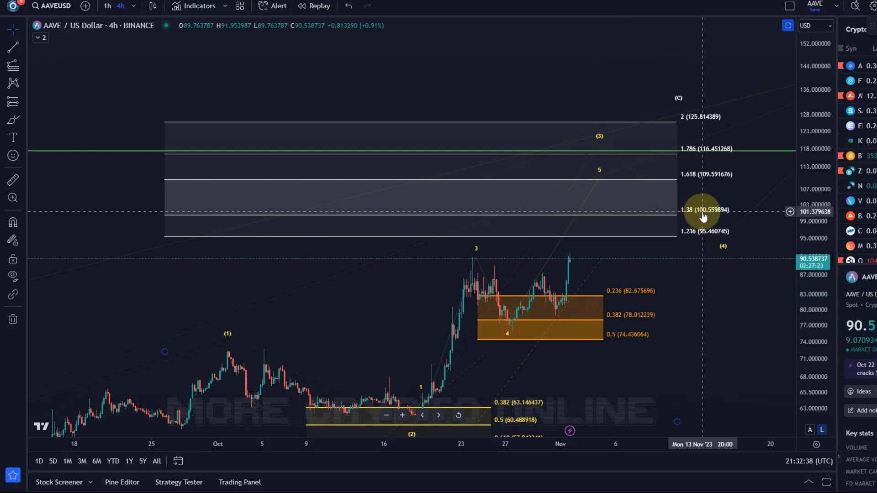
scroll(639, 232, "down", 3)
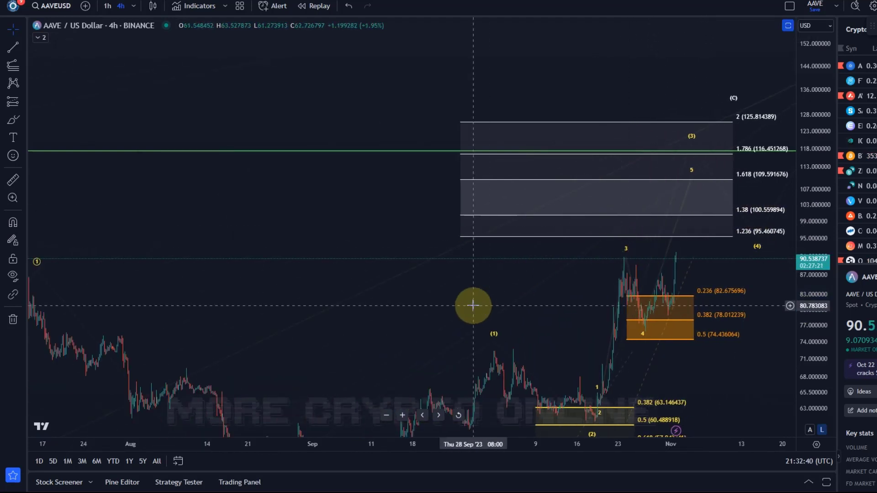
right_click(455, 279)
left_click_drag(455, 279, 209, 209)
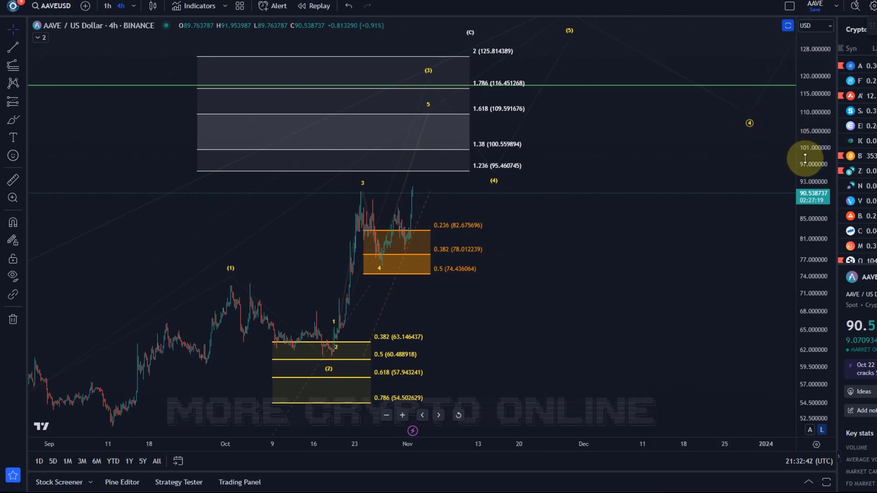
left_click_drag(755, 156, 749, 341)
scroll(749, 341, "down", 5)
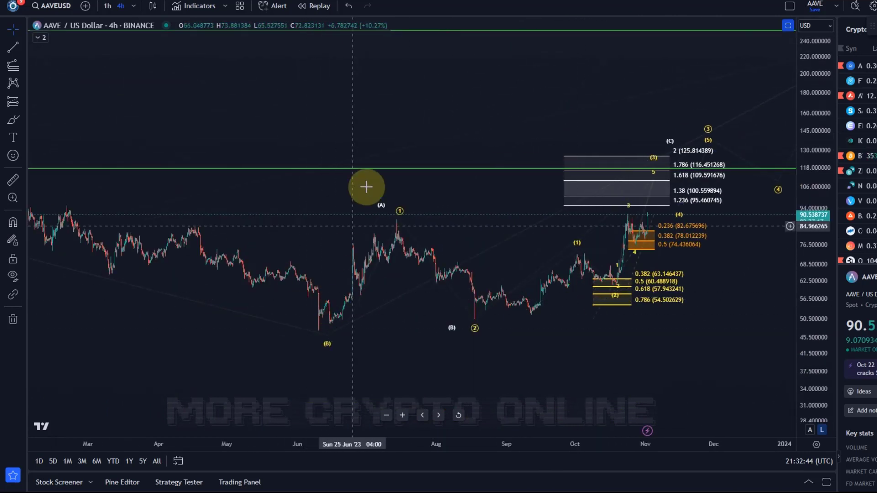